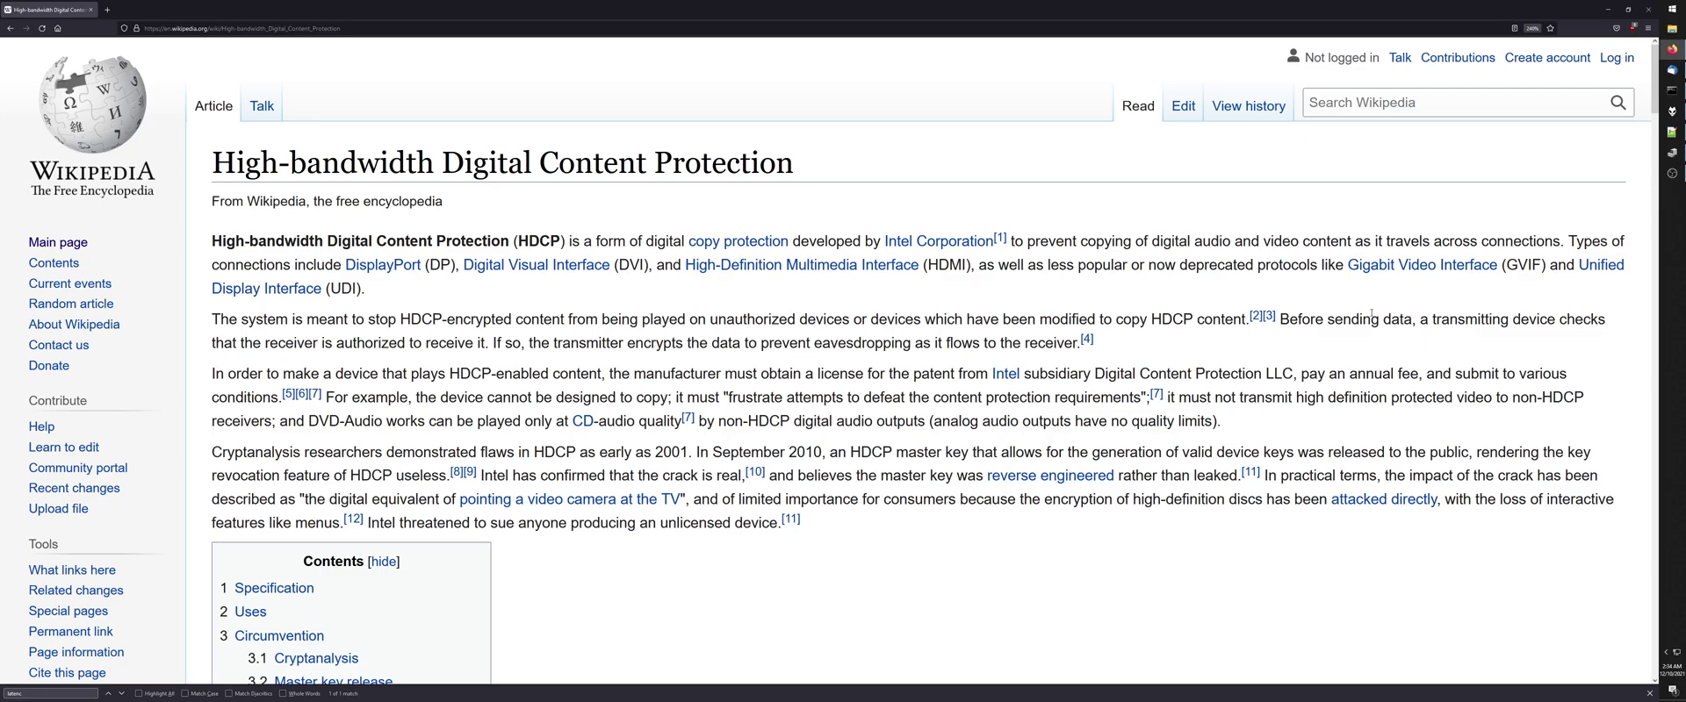
Open the NVIDIA GeForce RTX 3090's Properties window from Device Manager.
left_click(1671, 132)
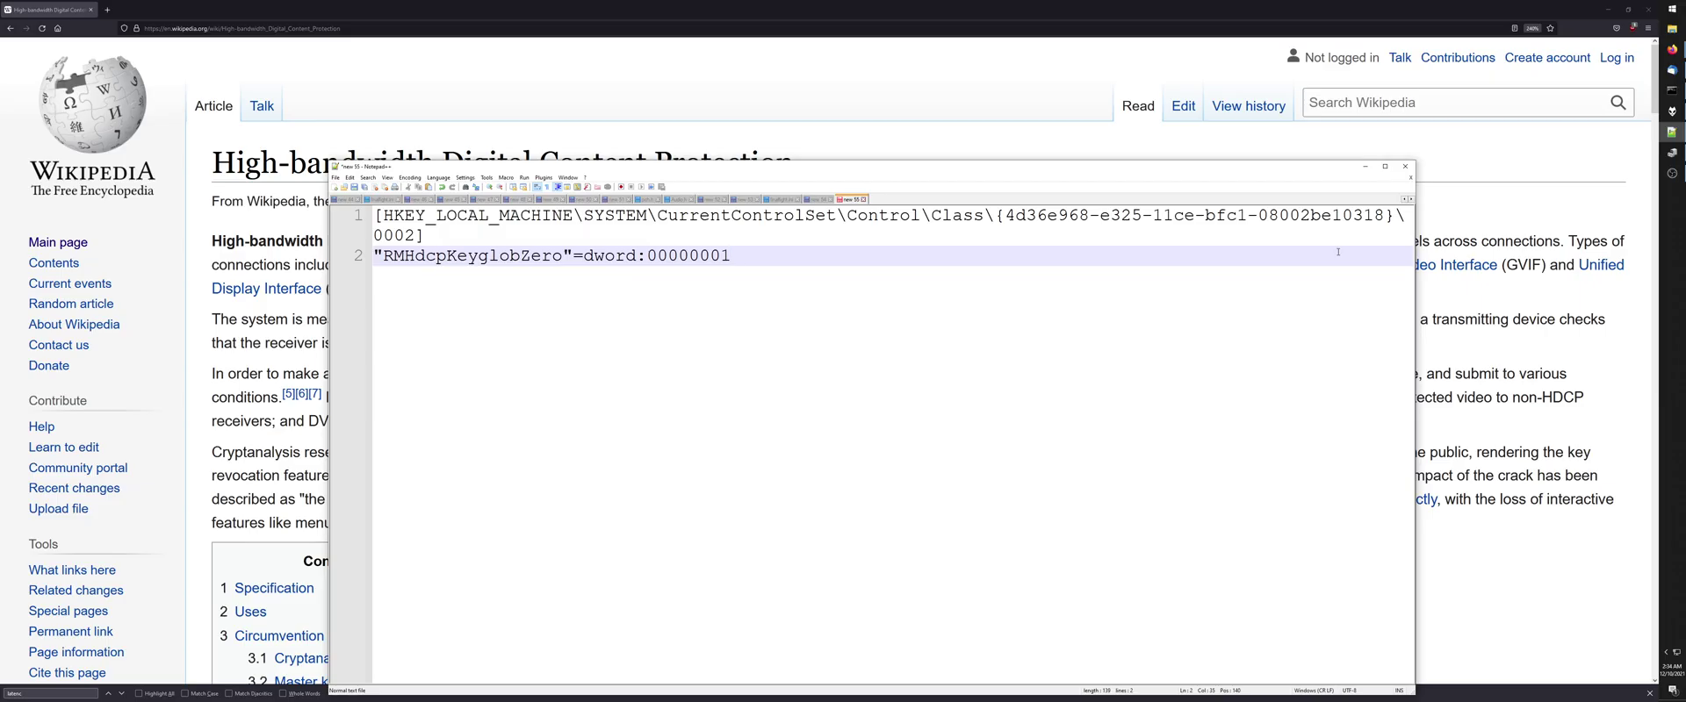
left_click(1671, 152)
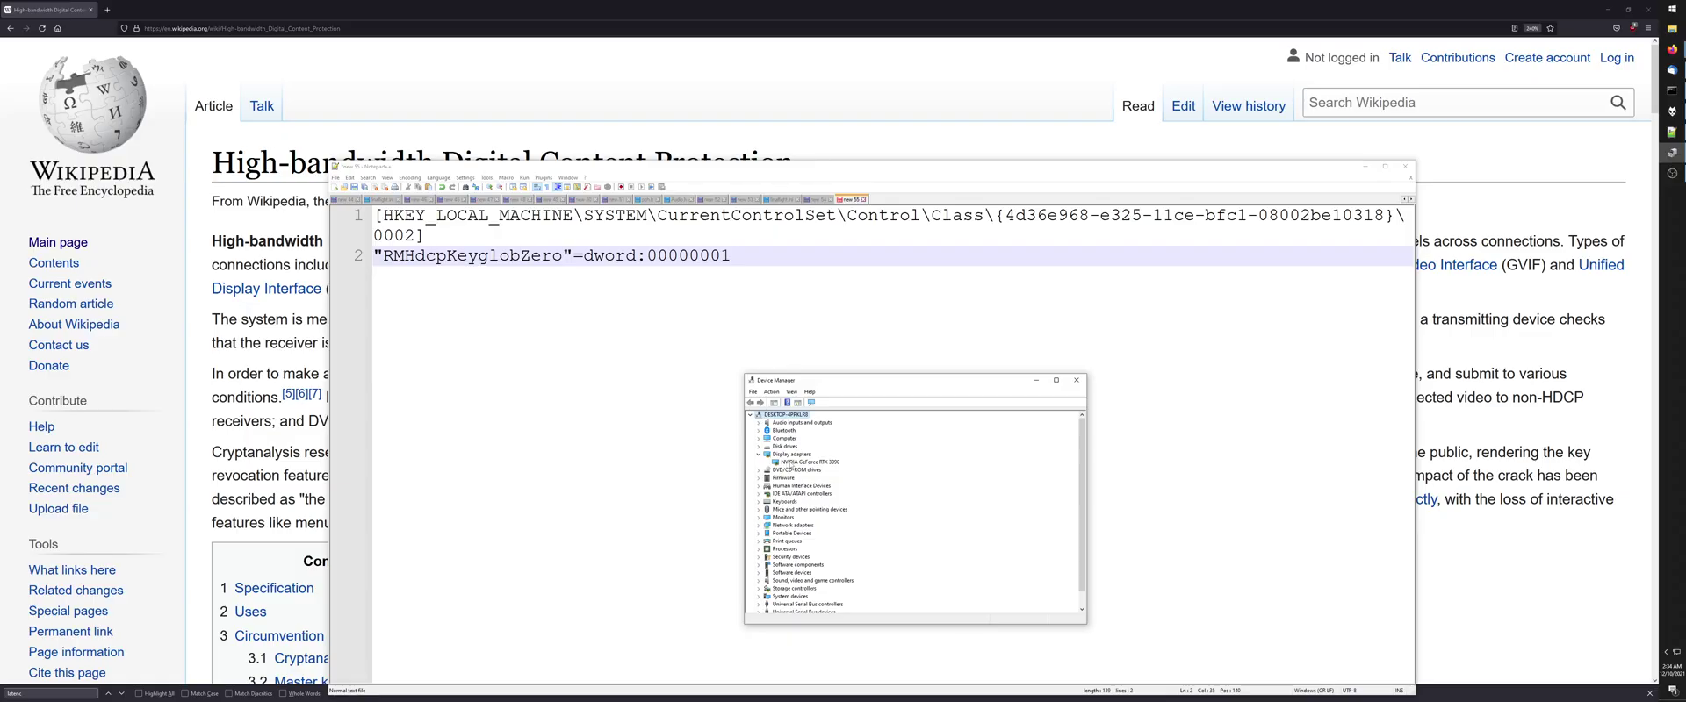
right_click(785, 462)
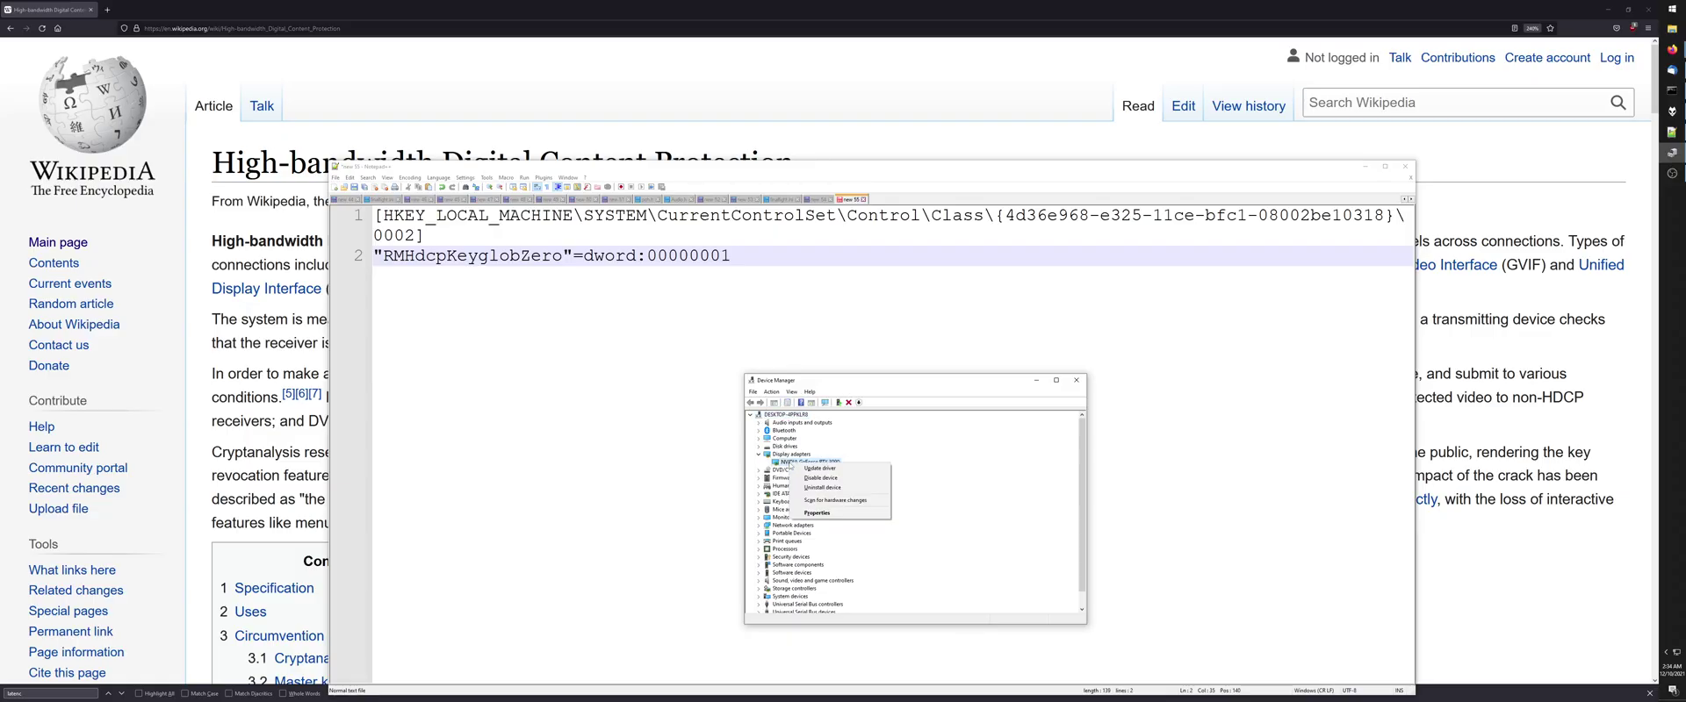
left_click(832, 515)
left_click_drag(914, 409, 811, 404)
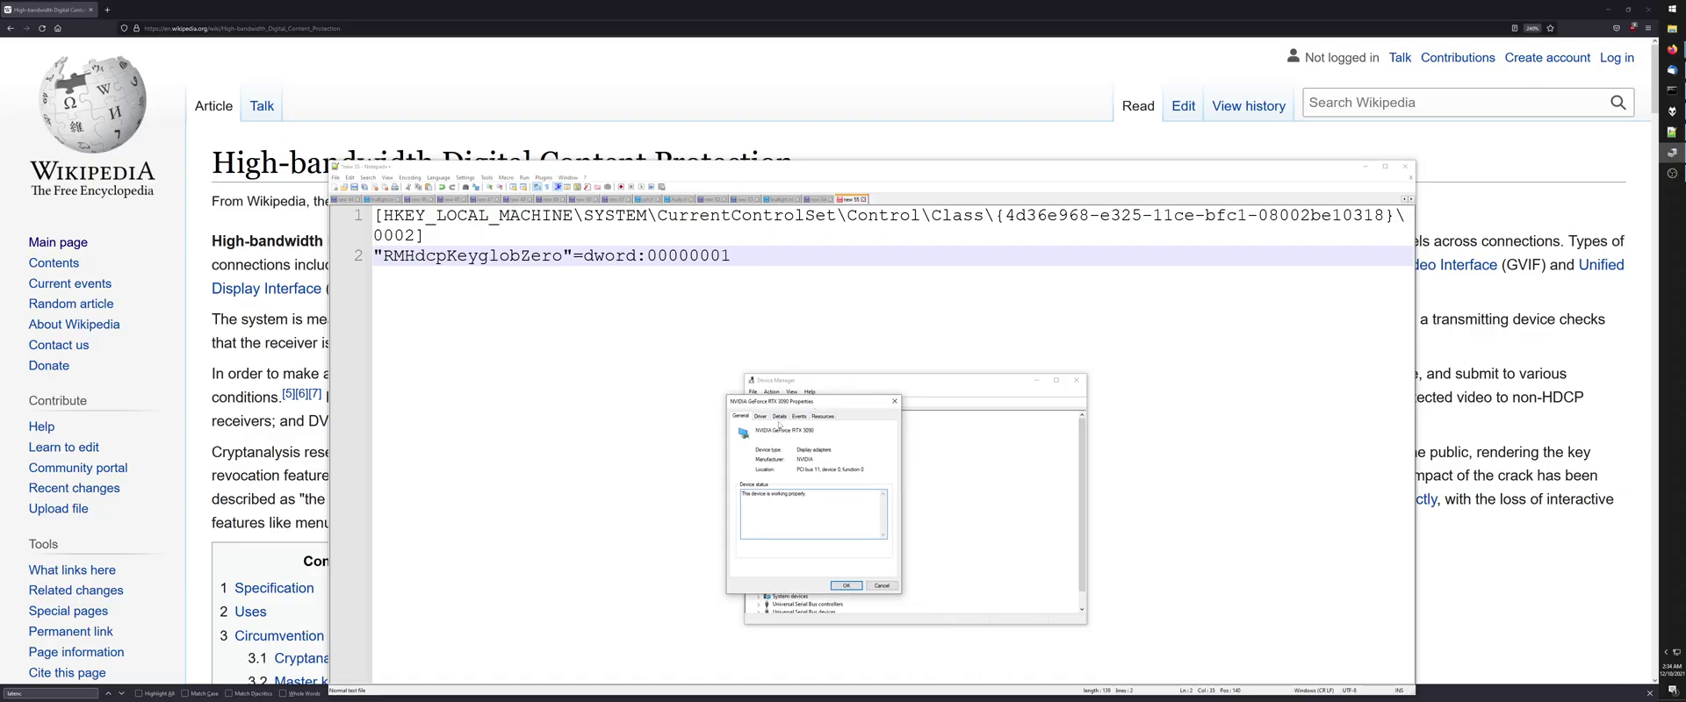
Copy the card's Class Guid from the Details list, then close Properties and Device Manager.
left_click(779, 417)
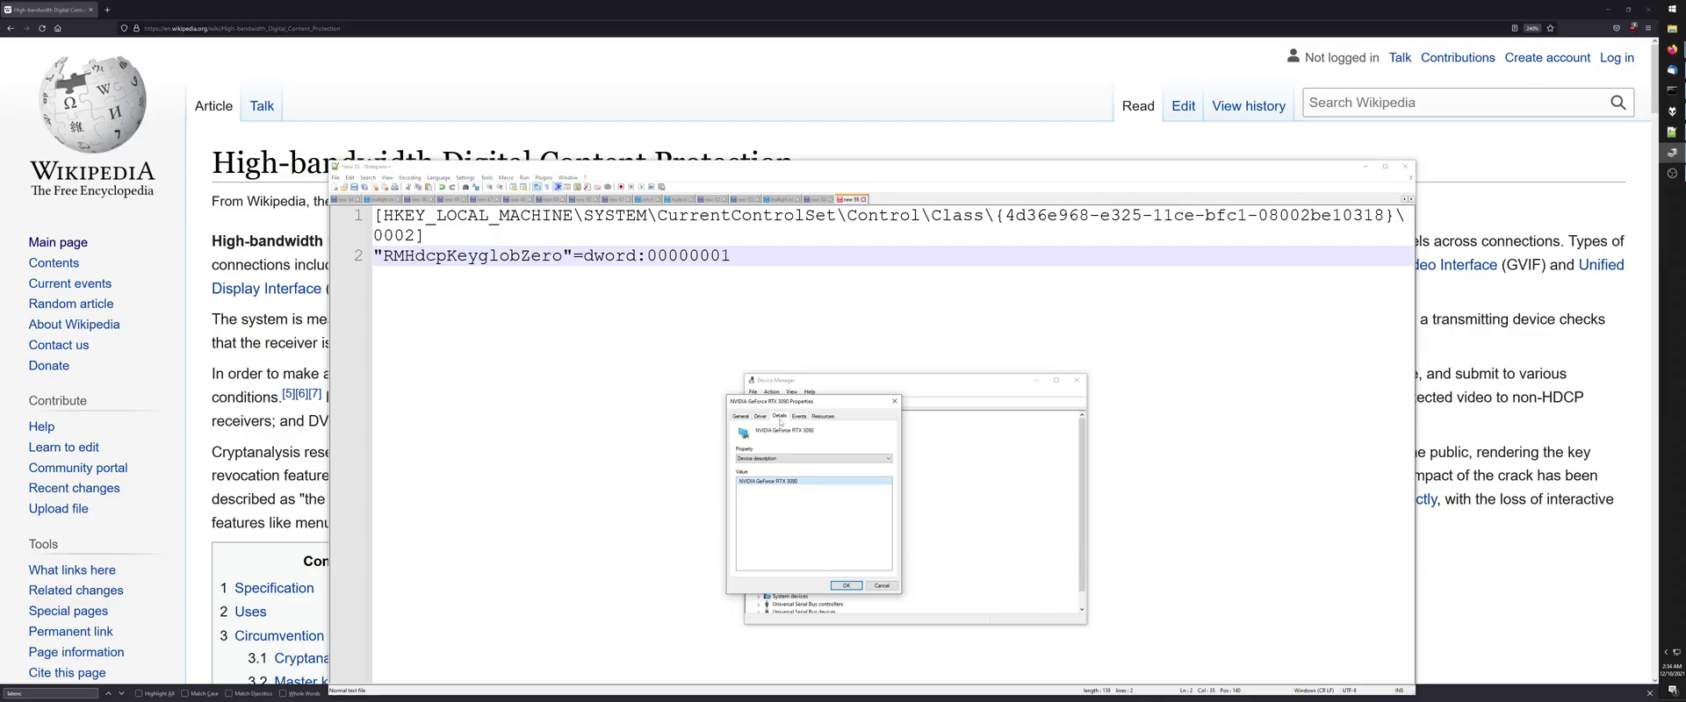
left_click(764, 459)
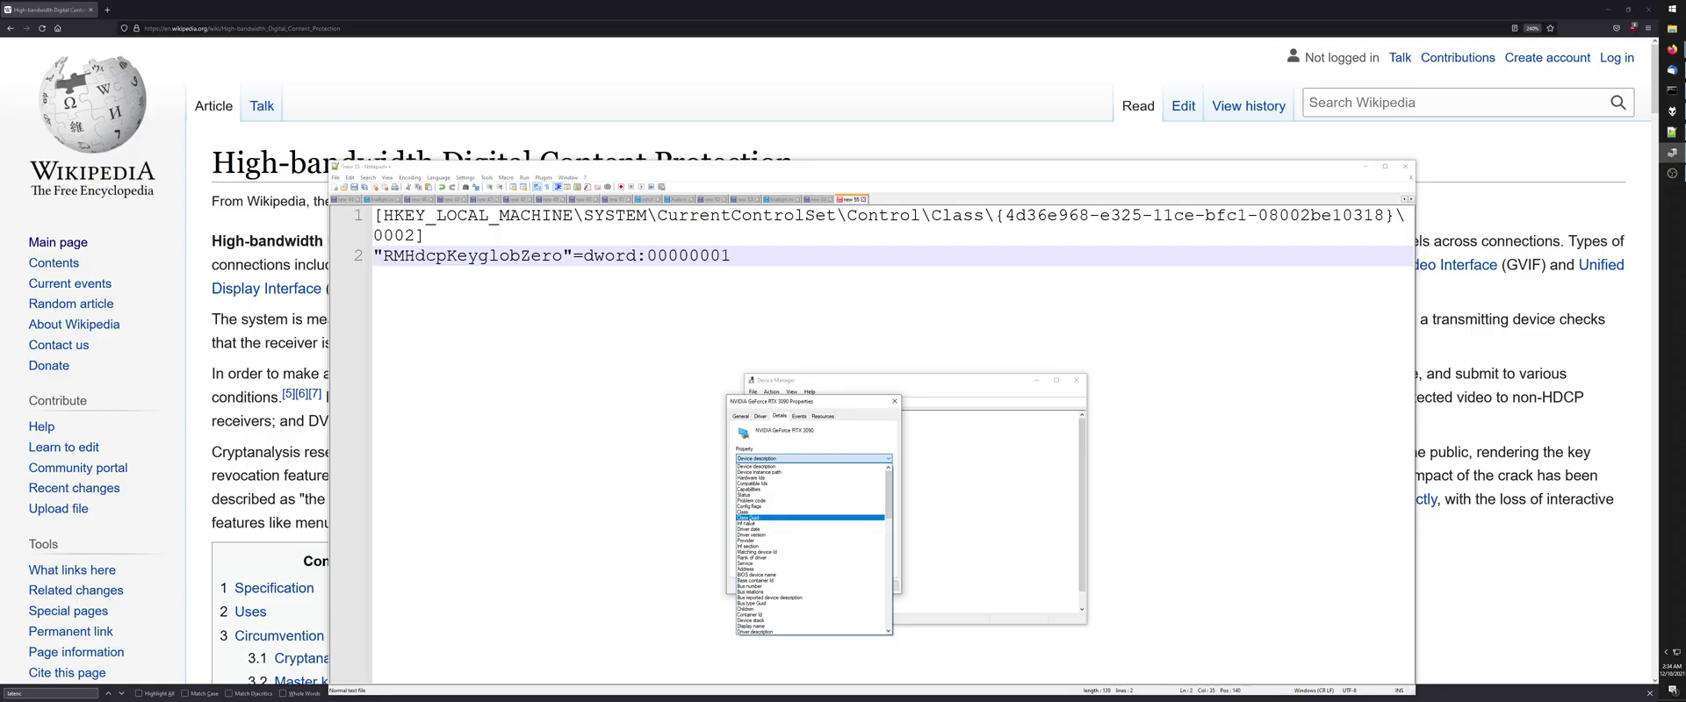
left_click(749, 517)
right_click(755, 482)
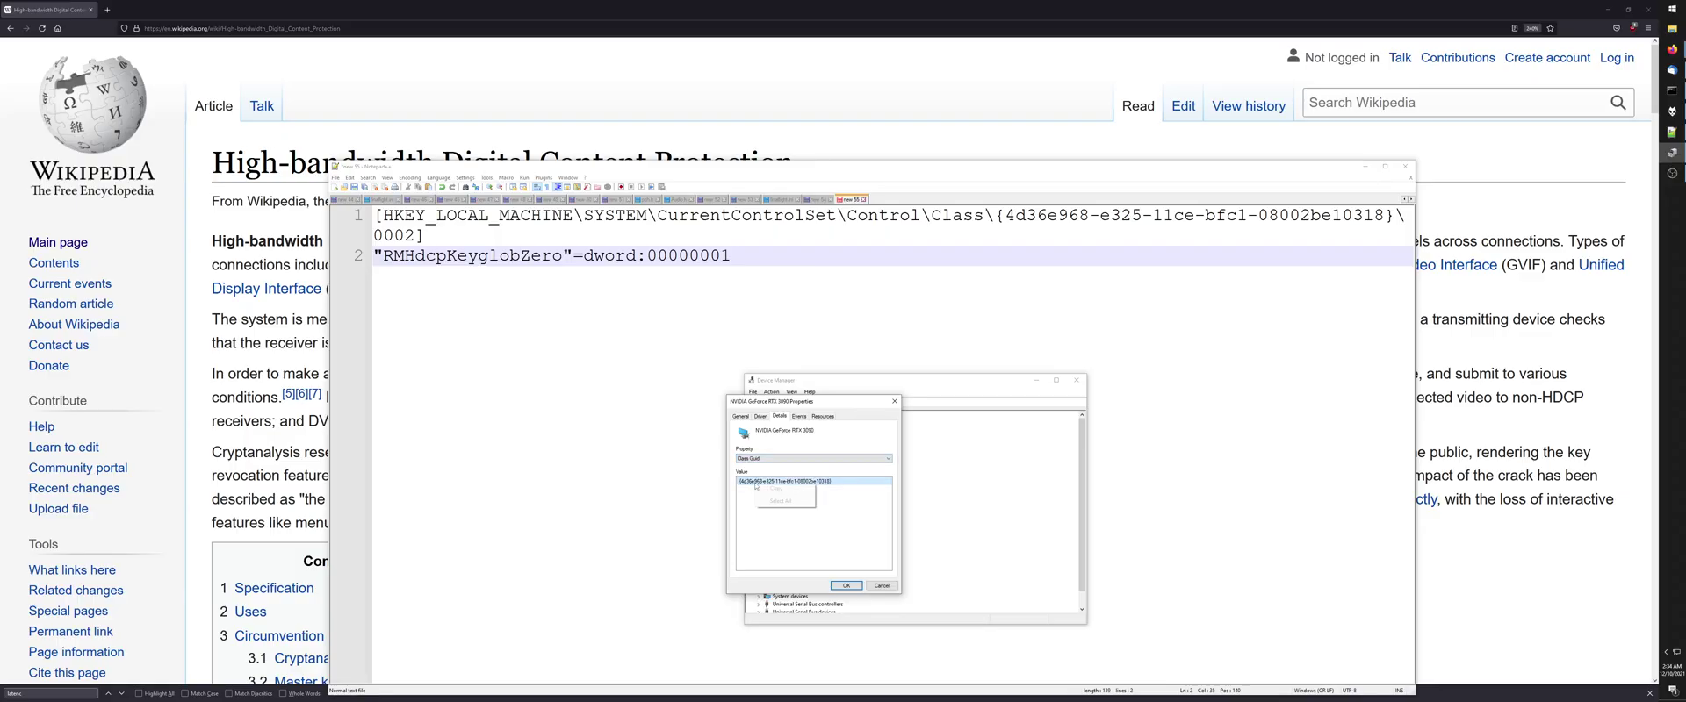
left_click(776, 489)
left_click(878, 586)
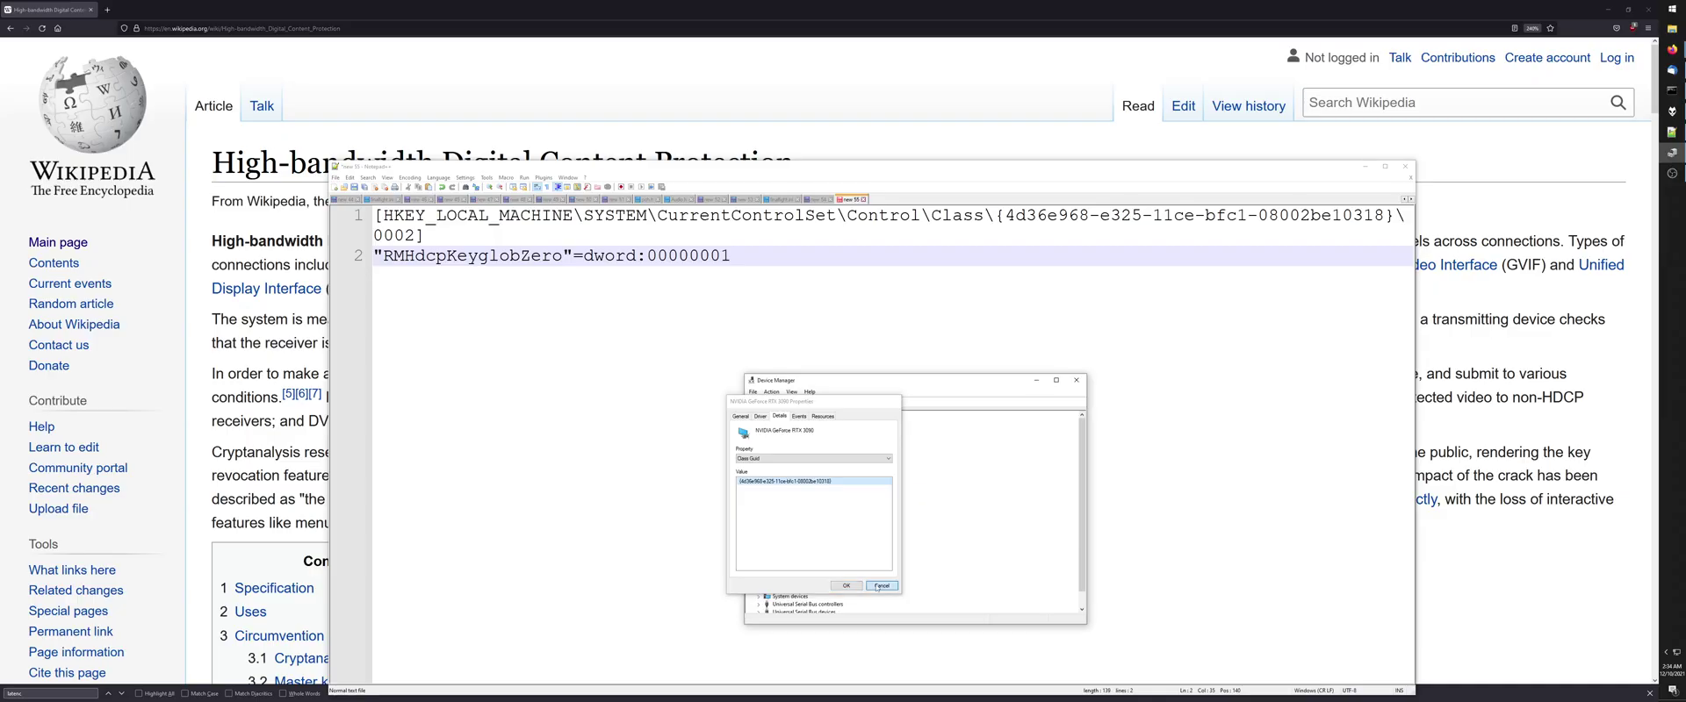
left_click(1076, 380)
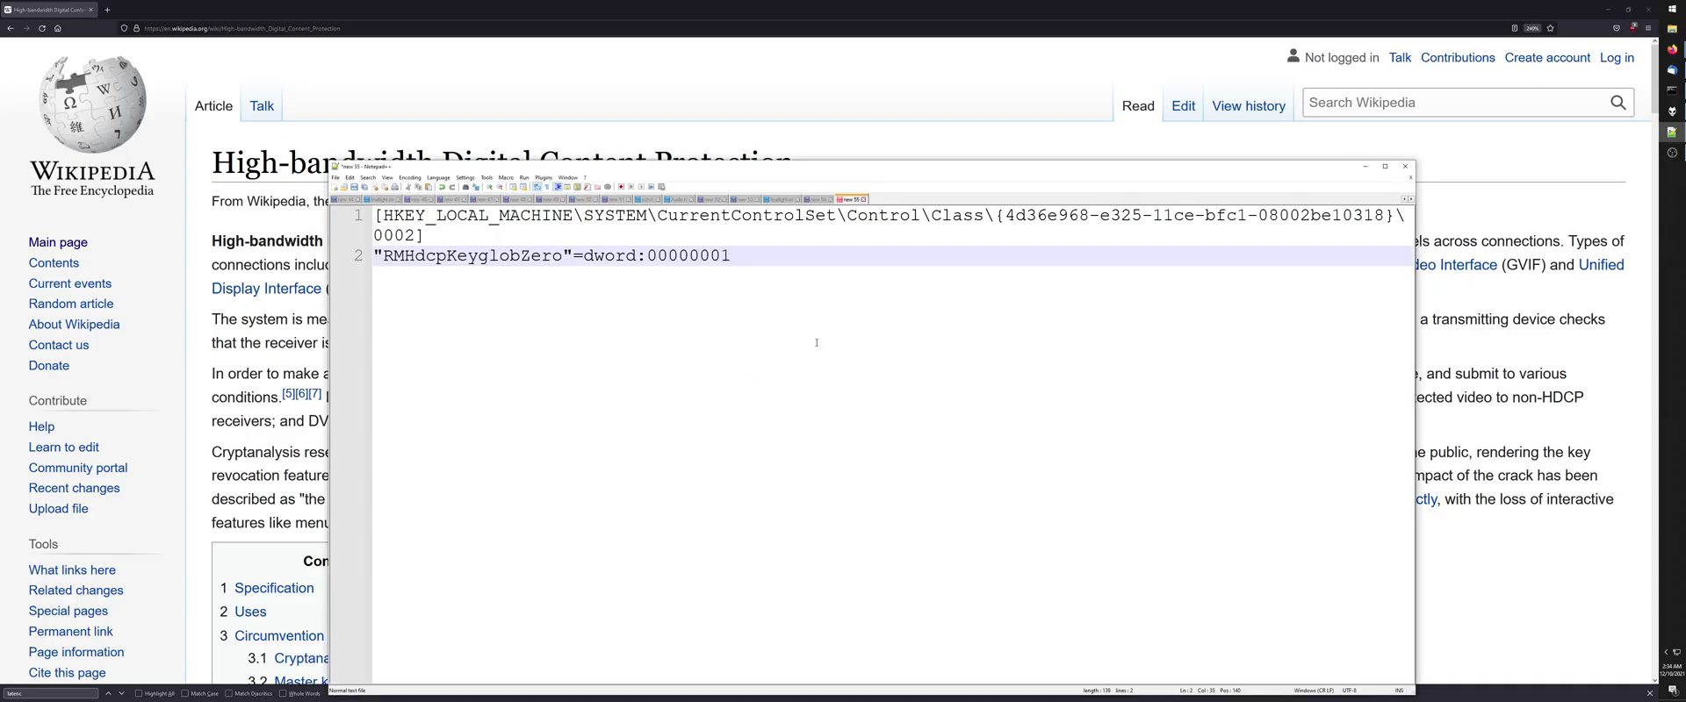
Paste the copied GPU Class GUID on a new line in the note.
key("Return")
key("Return")
key("Return")
type("{4d36e968-e325-11ce-bfc1-08002be10318}")
key("Return")
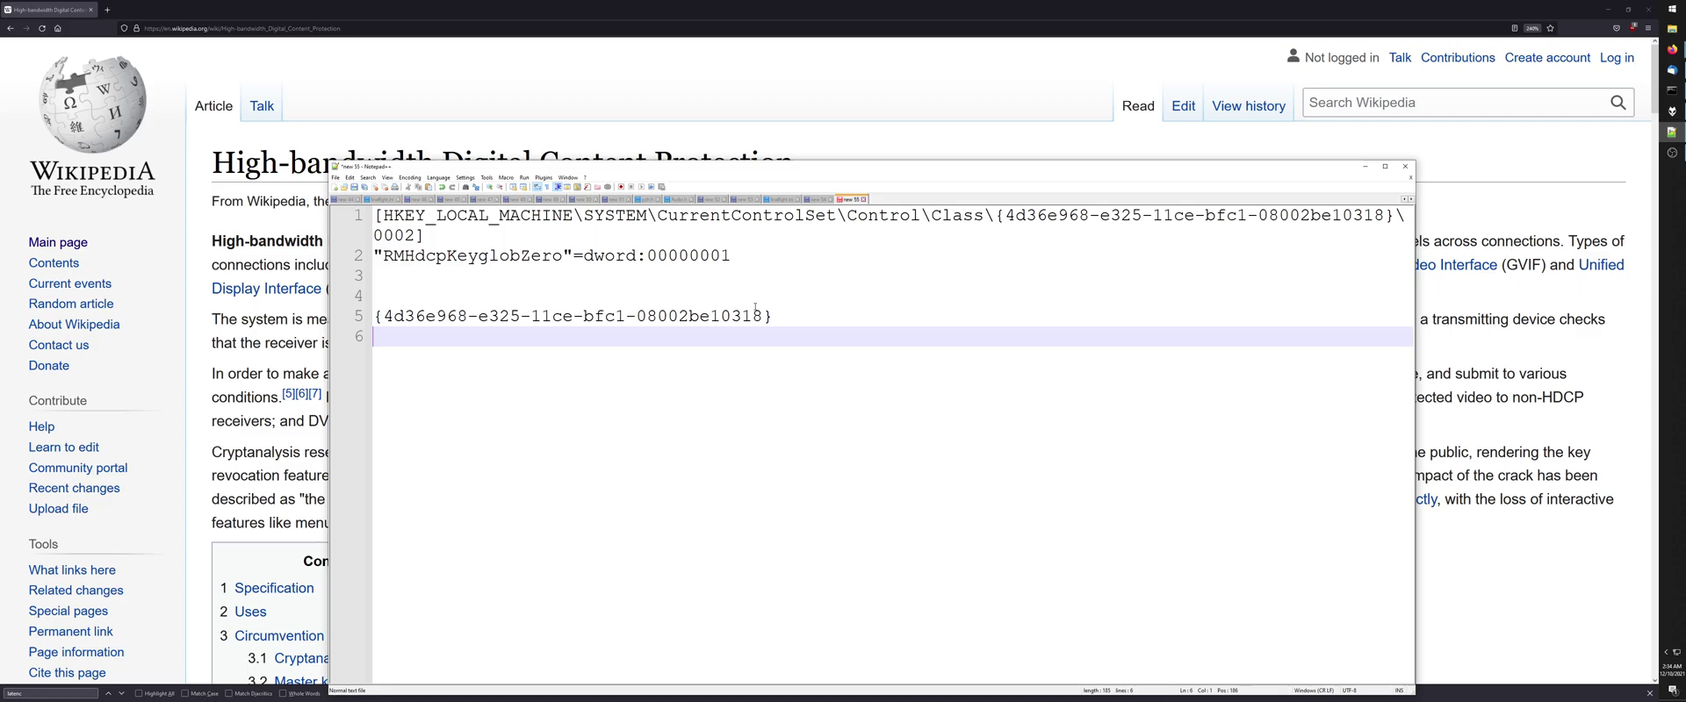
Duplicate the line-1 registry key path further down the note.
left_click_drag(425, 235, 375, 215)
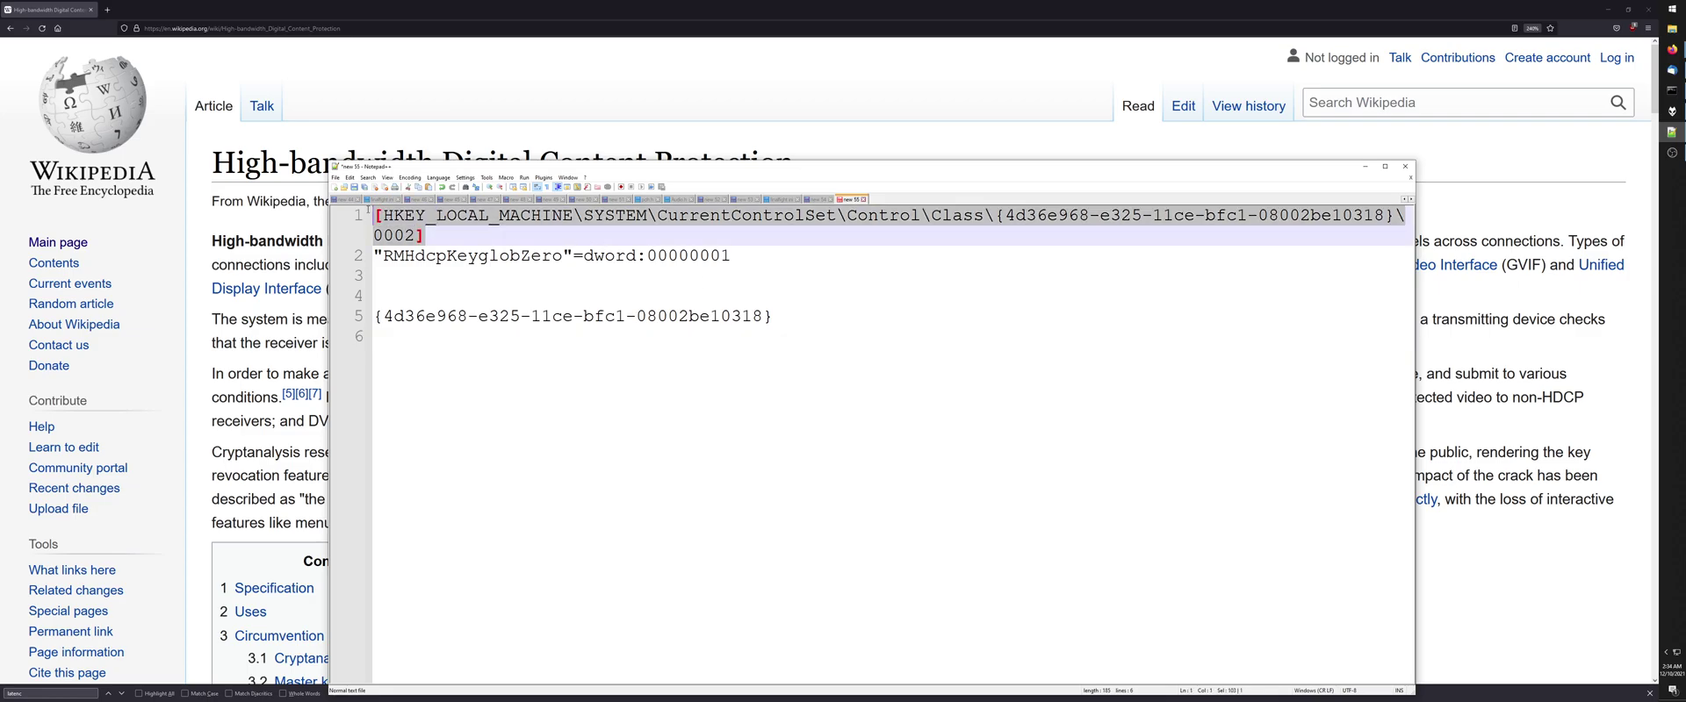
key("ctrl+c")
left_click(477, 295)
key("Return")
key("Return")
key("Up")
key("ctrl+v")
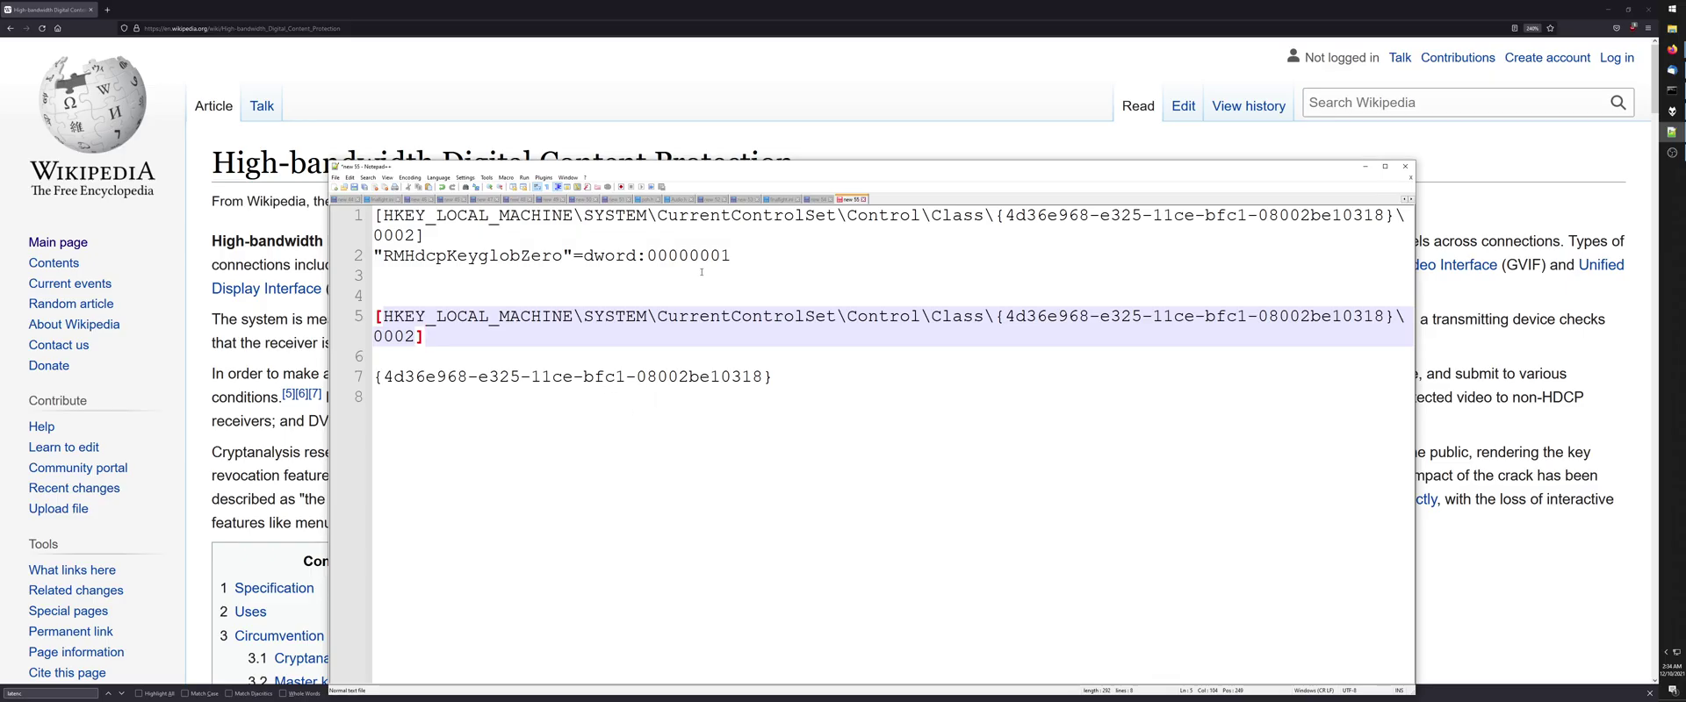
Move the RMHdcpKeyglobZero entry from line 2 to the end of the note.
left_click_drag(740, 256, 374, 256)
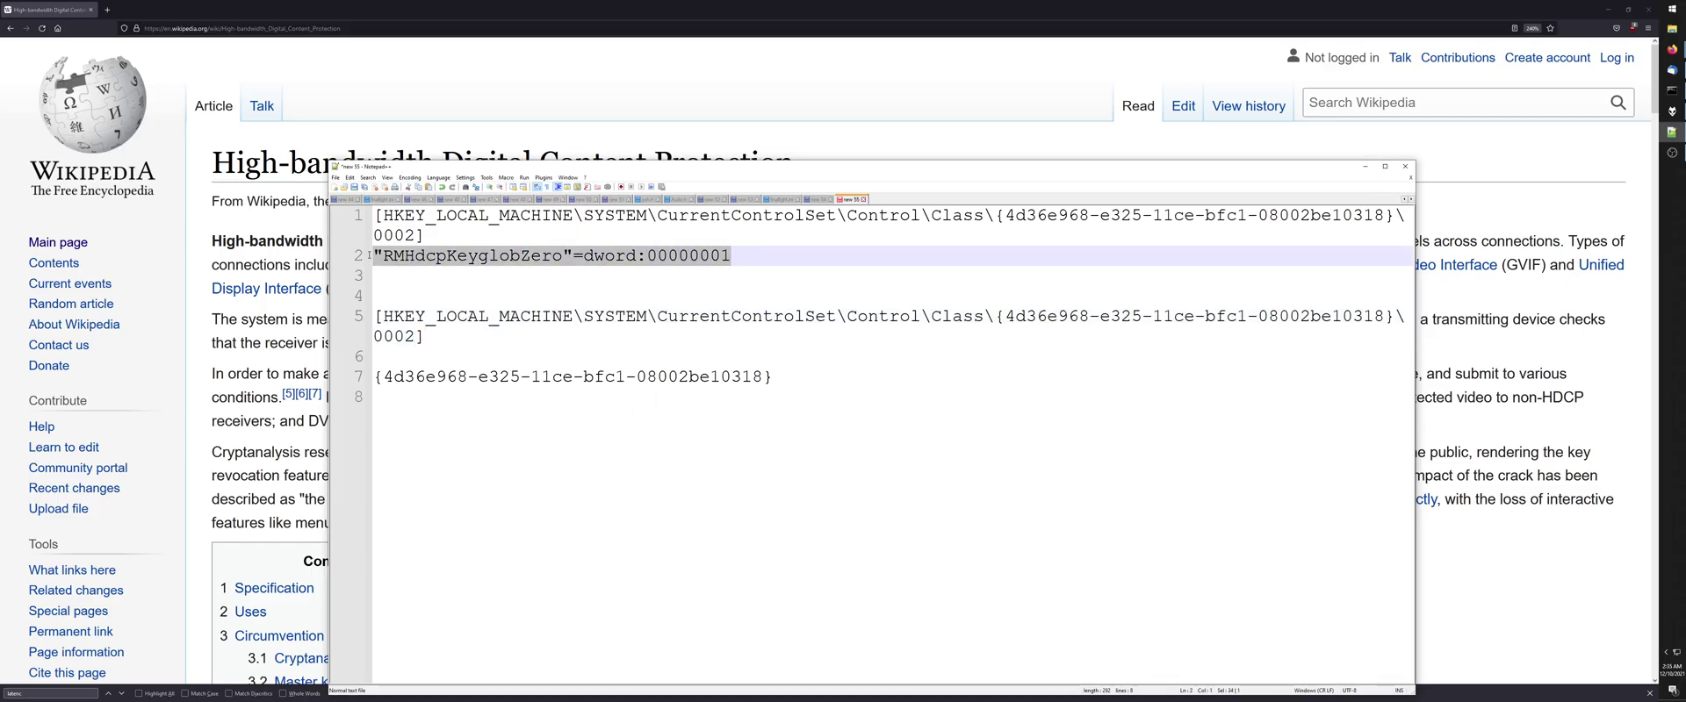
key("ctrl+x")
left_click(810, 392)
key("Return")
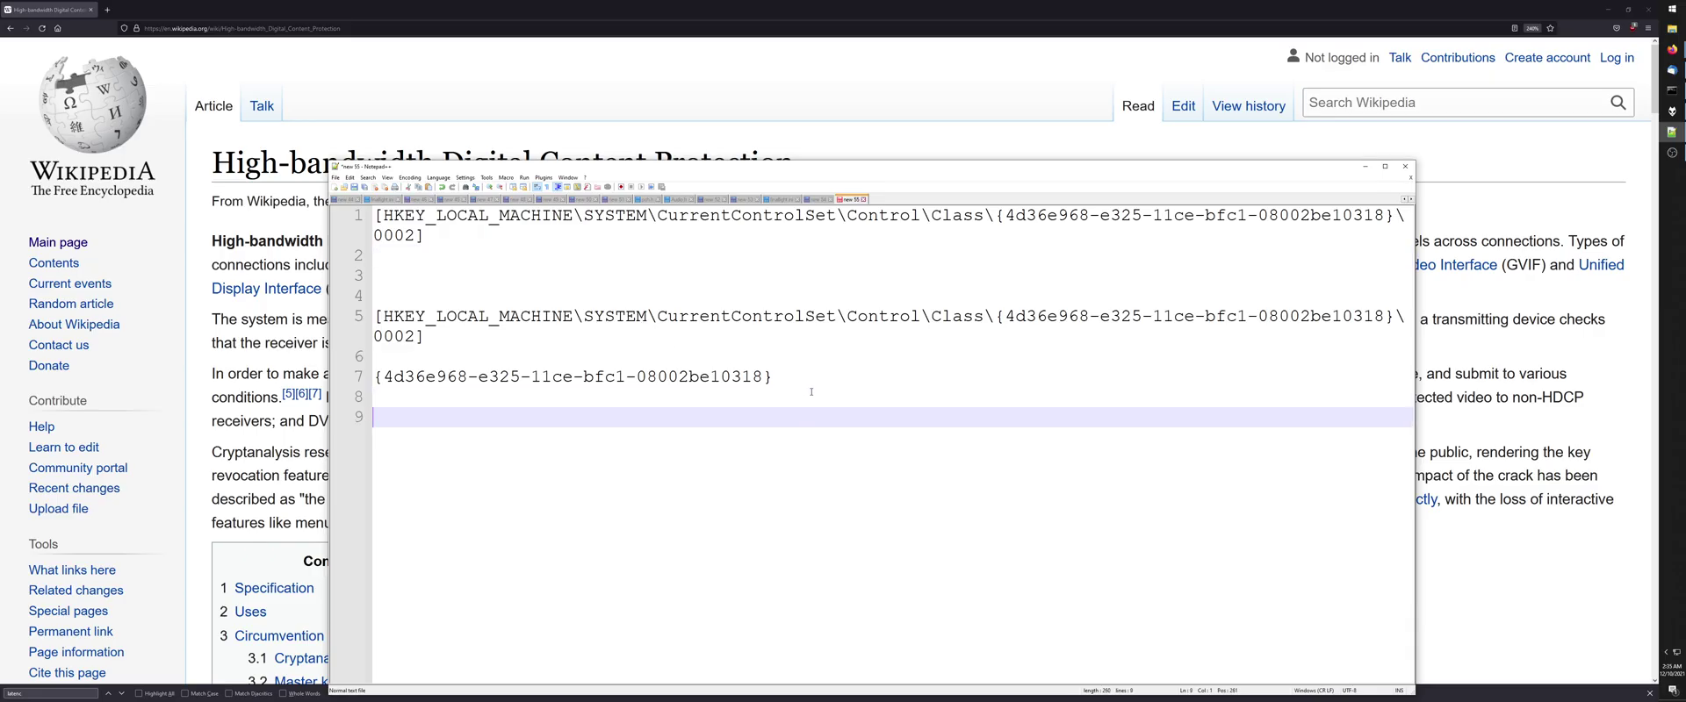
key("ctrl+v")
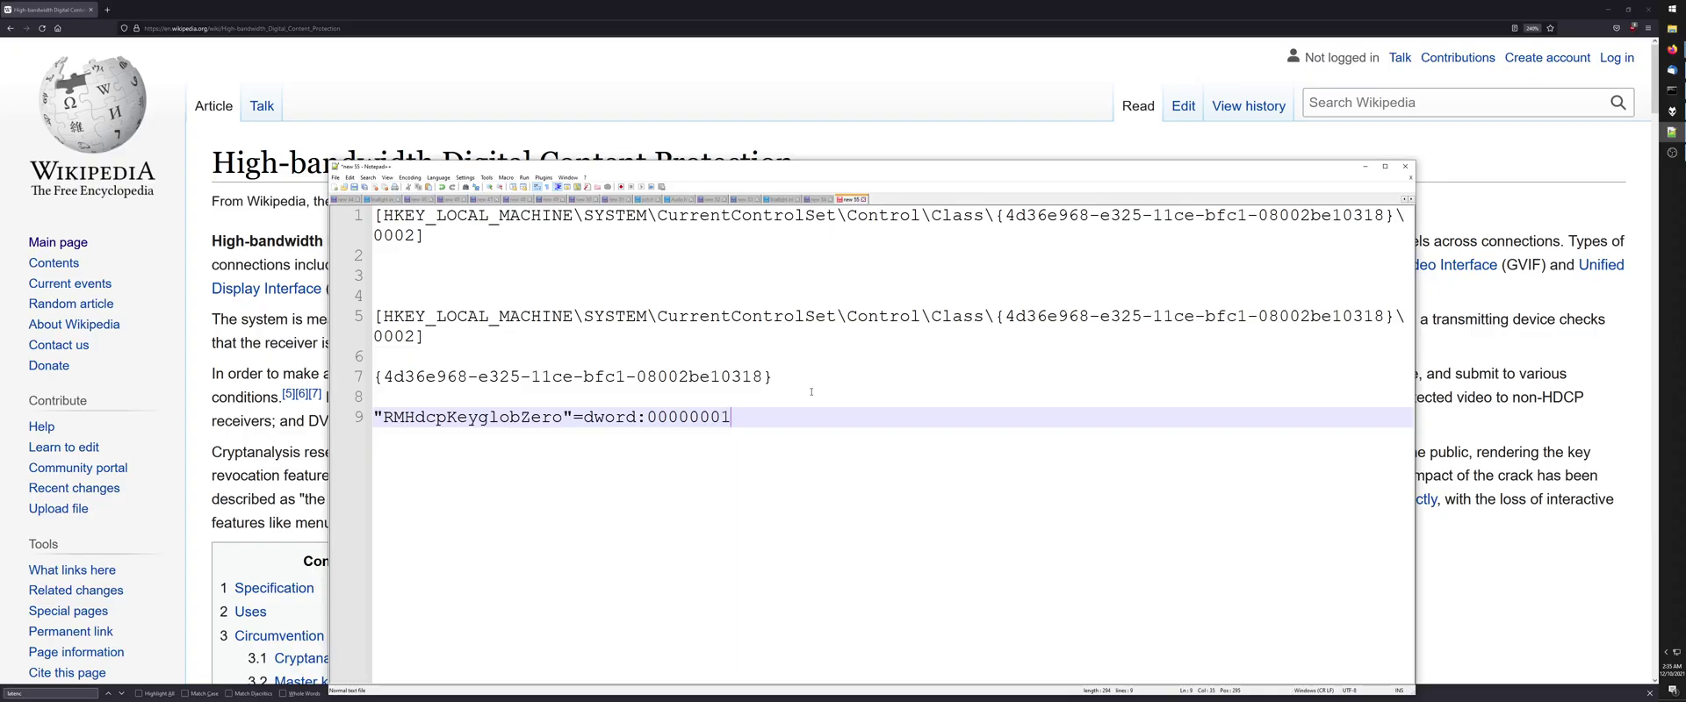
left_click(1665, 654)
right_click(1614, 671)
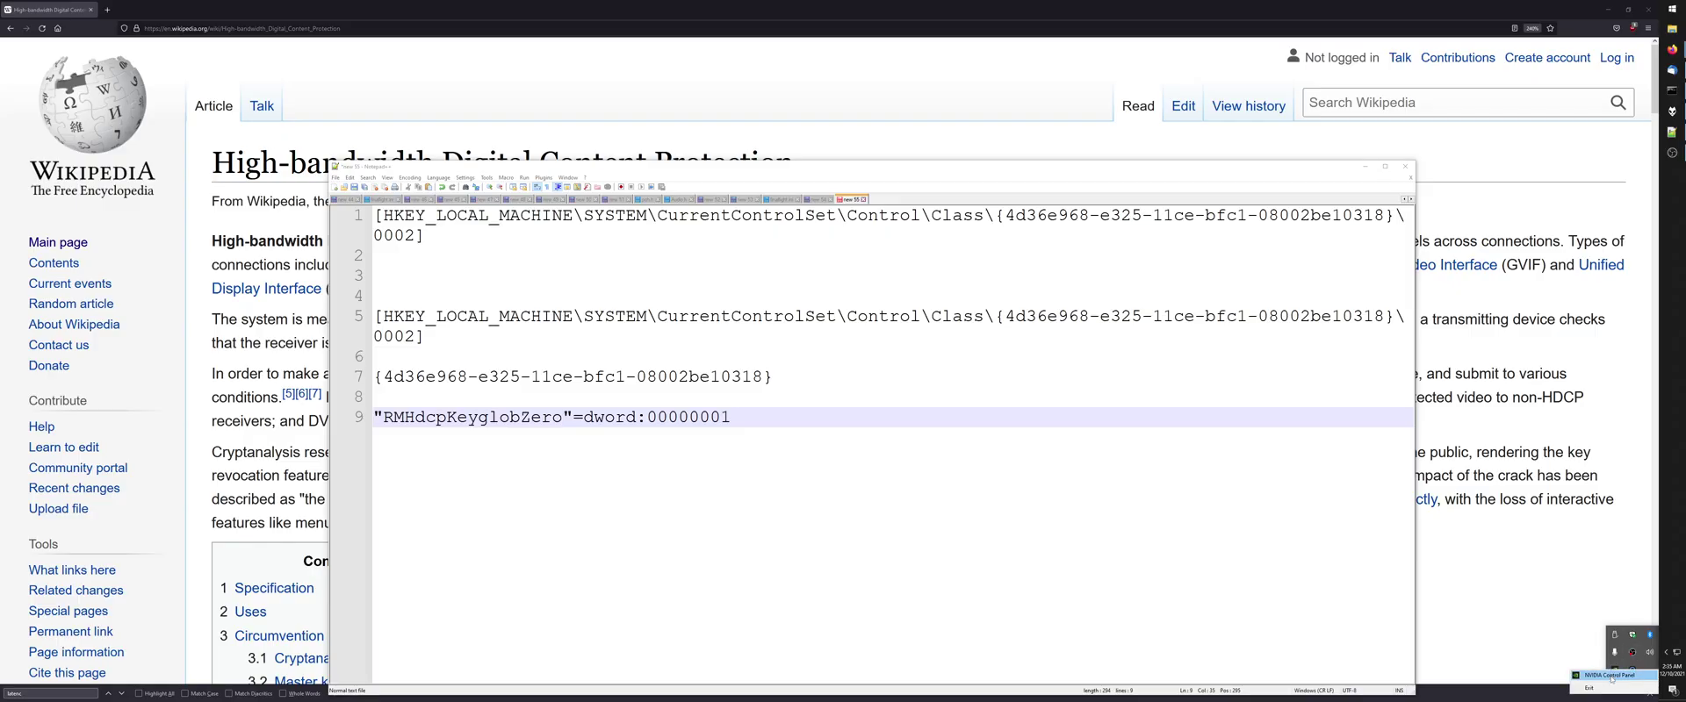
left_click(1609, 676)
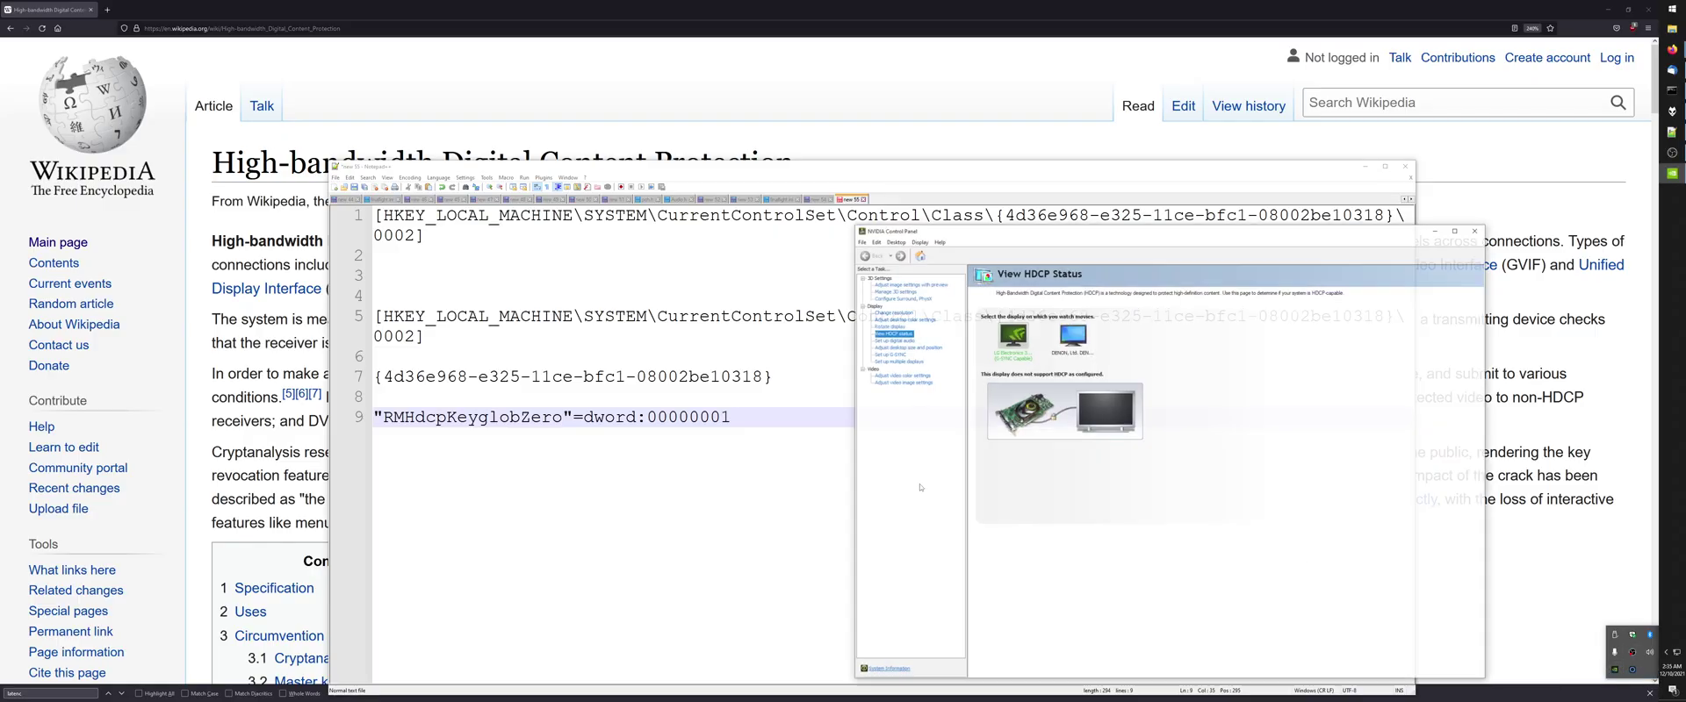
left_click(988, 379)
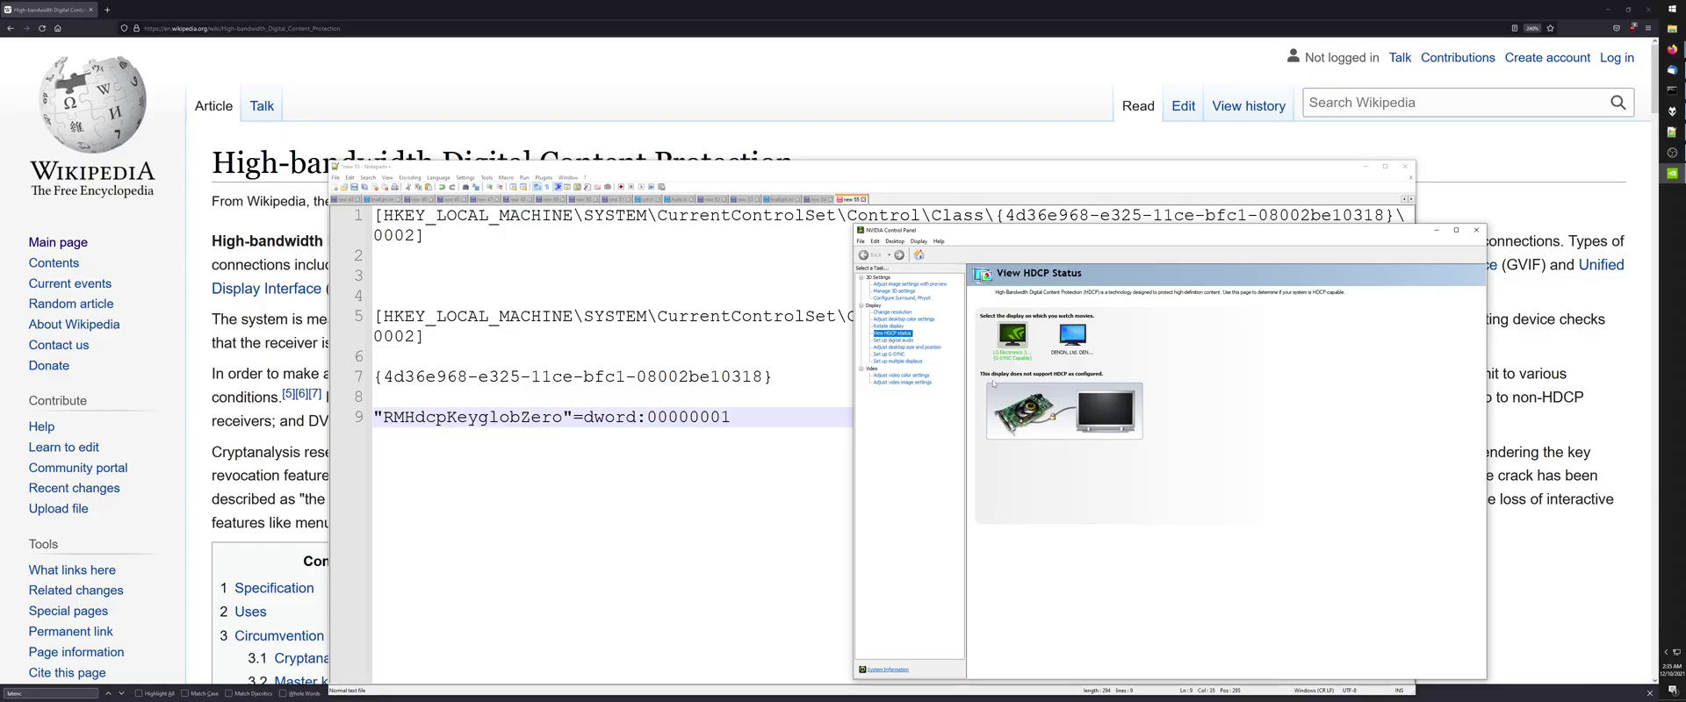
left_click(1476, 230)
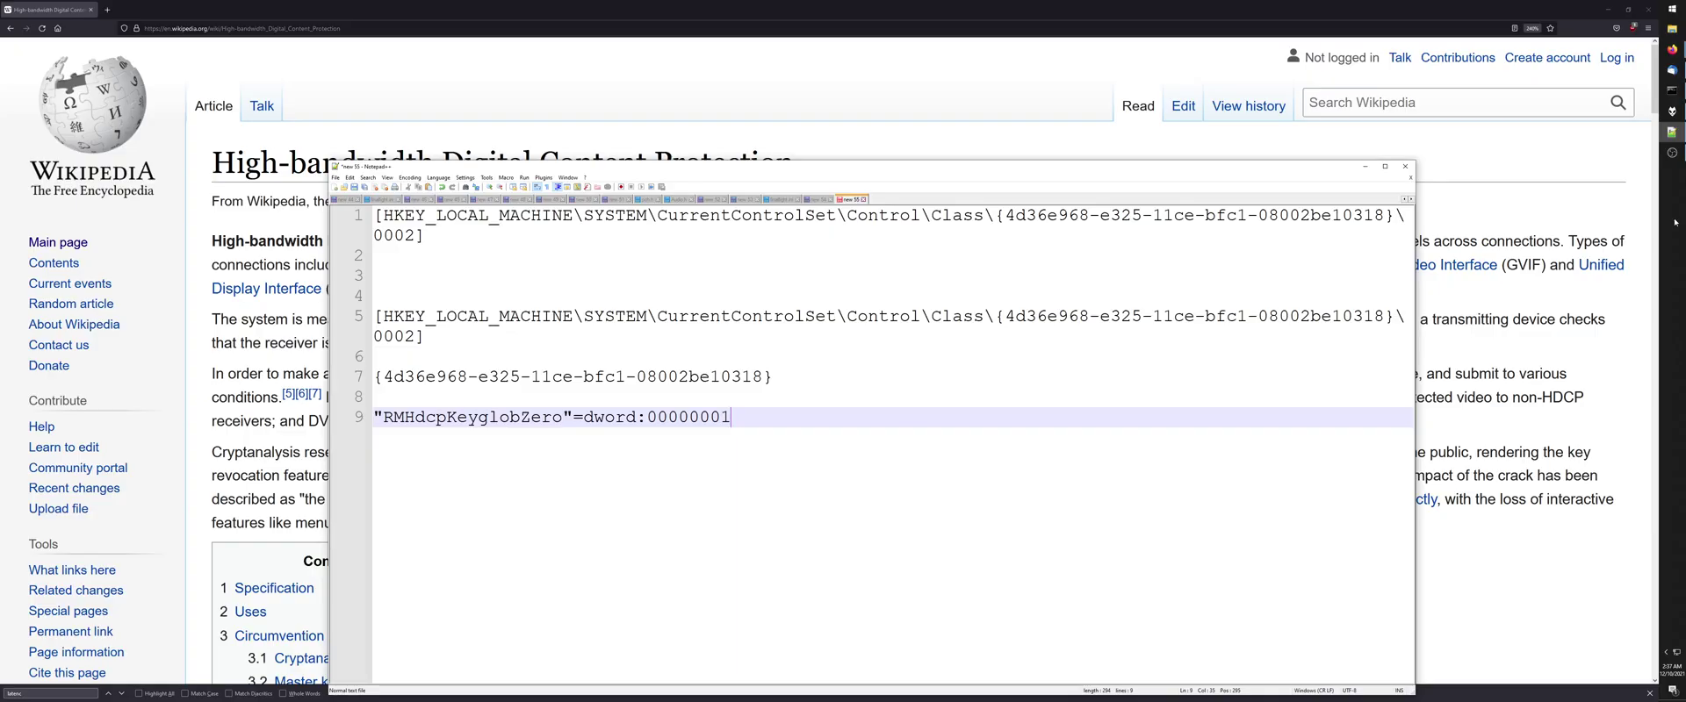
Launch NVIDIA Control Panel from the hidden tray icons and check the HDCP status page.
left_click(1666, 652)
right_click(1615, 669)
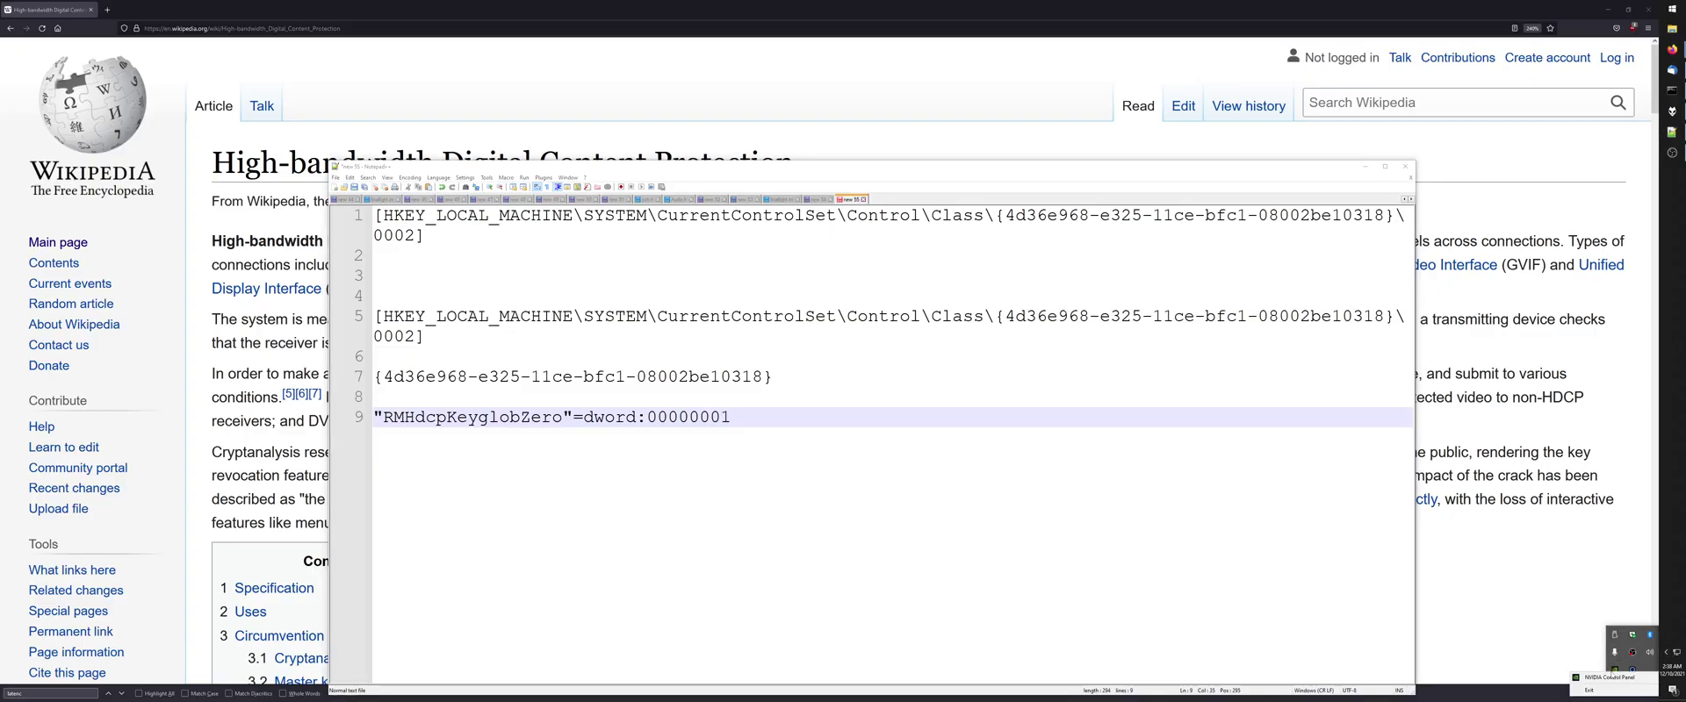
left_click(1607, 677)
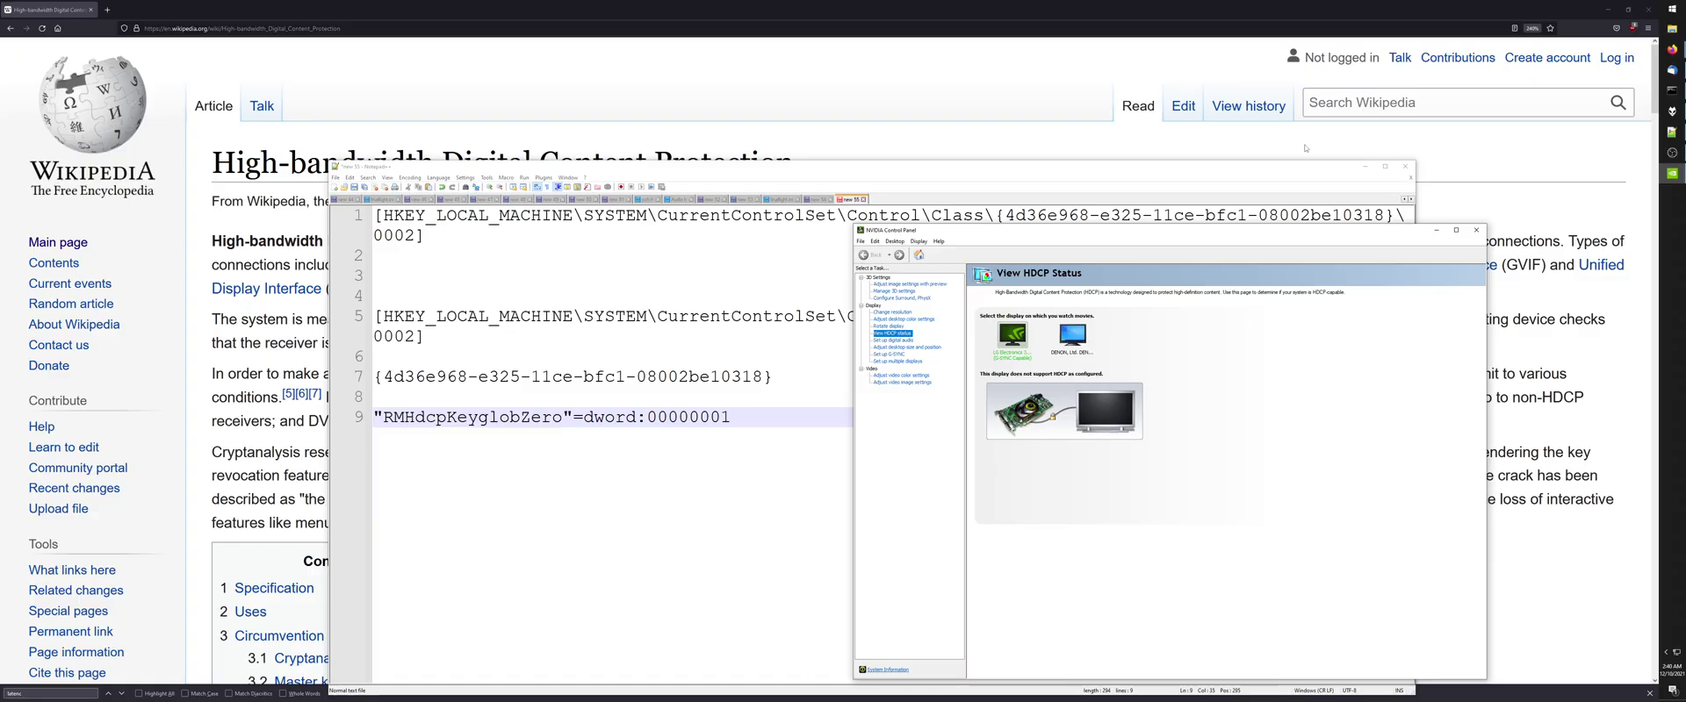
left_click(1671, 153)
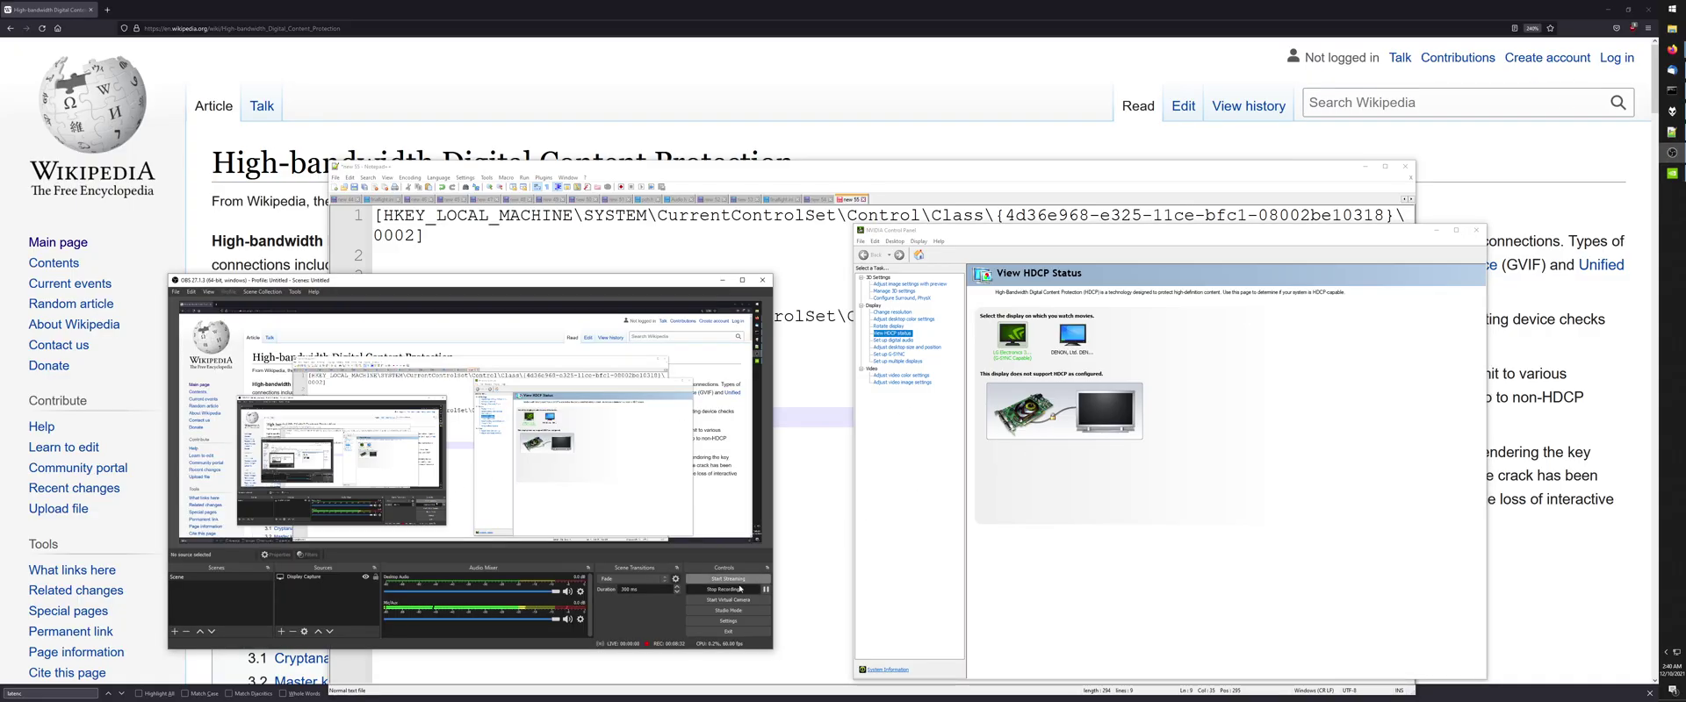